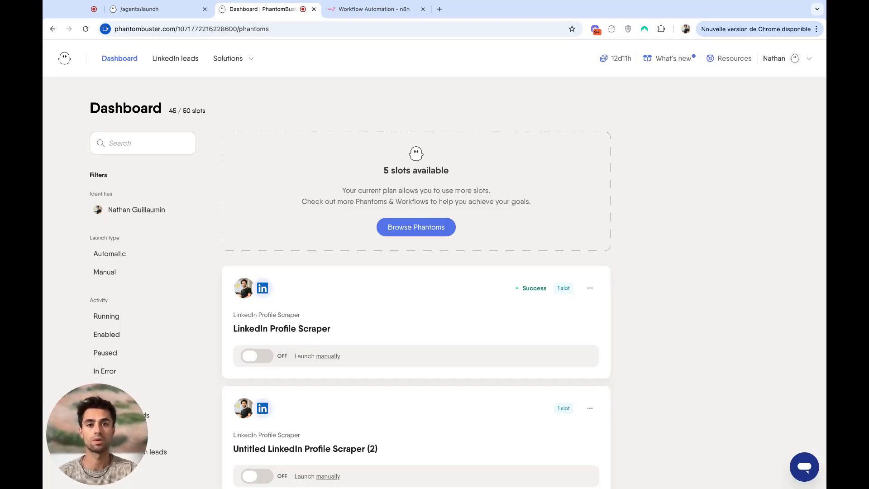
# Step: Open the LinkedIn Profile Scraper phantom from the dashboard and review its activity history of past launches
pyautogui.click(290, 318)
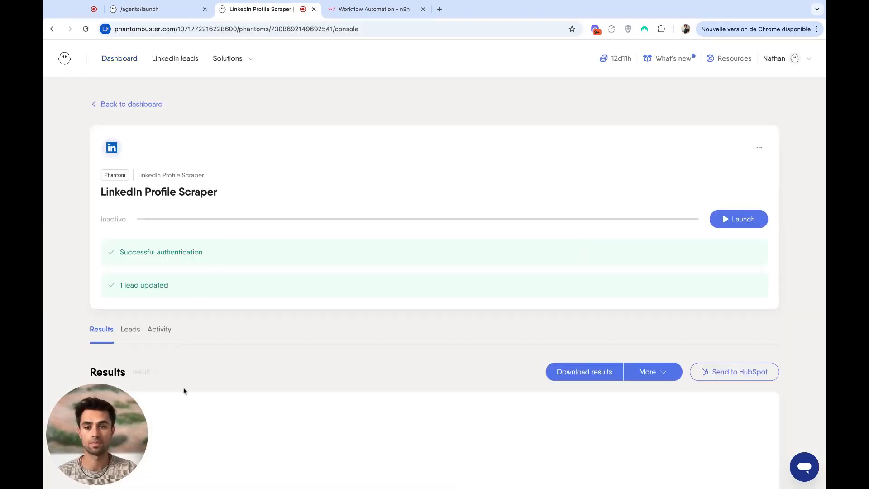
pyautogui.scroll(-2, 187, 375)
pyautogui.click(163, 280)
pyautogui.scroll(-3, 370, 246)
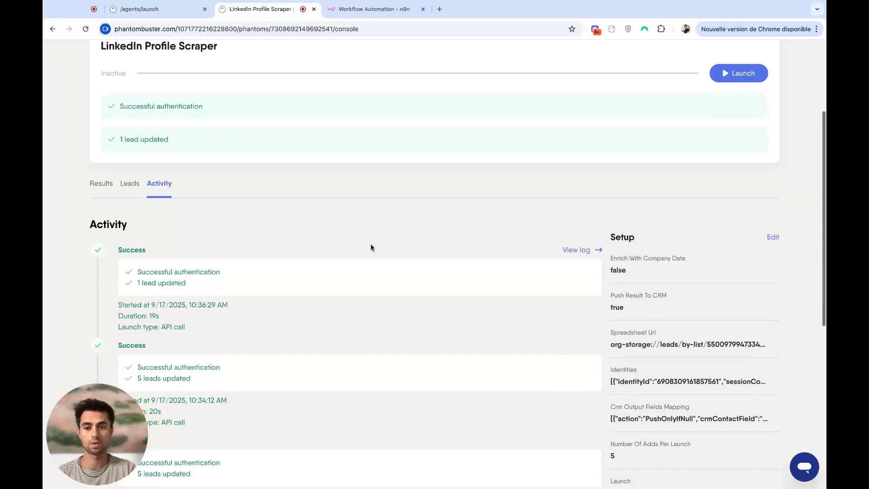
pyautogui.scroll(-2, 370, 247)
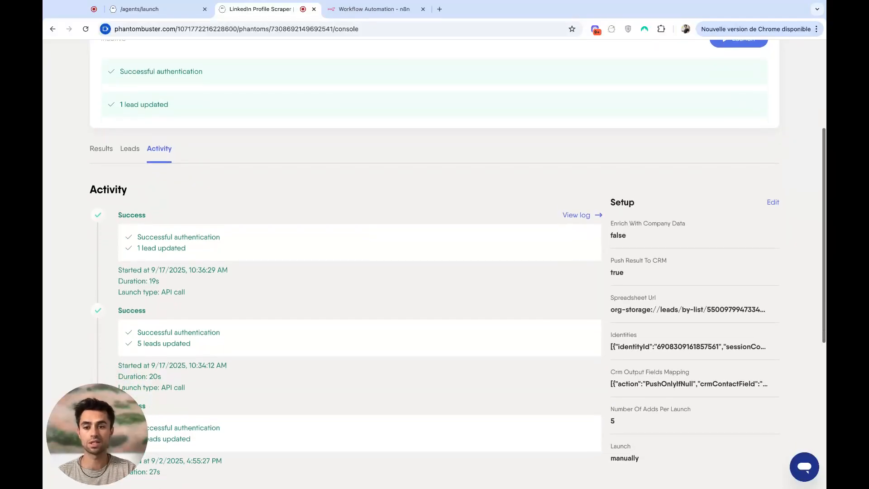
pyautogui.scroll(-1, 371, 247)
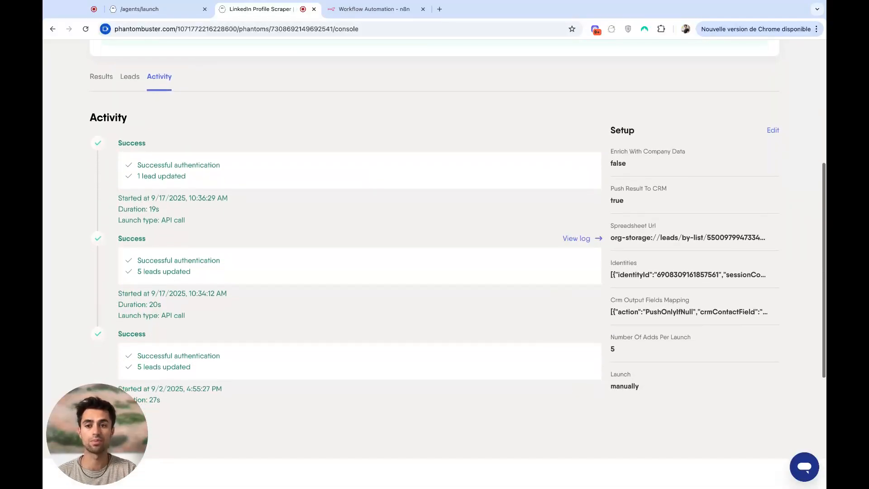
pyautogui.scroll(8, 757, 146)
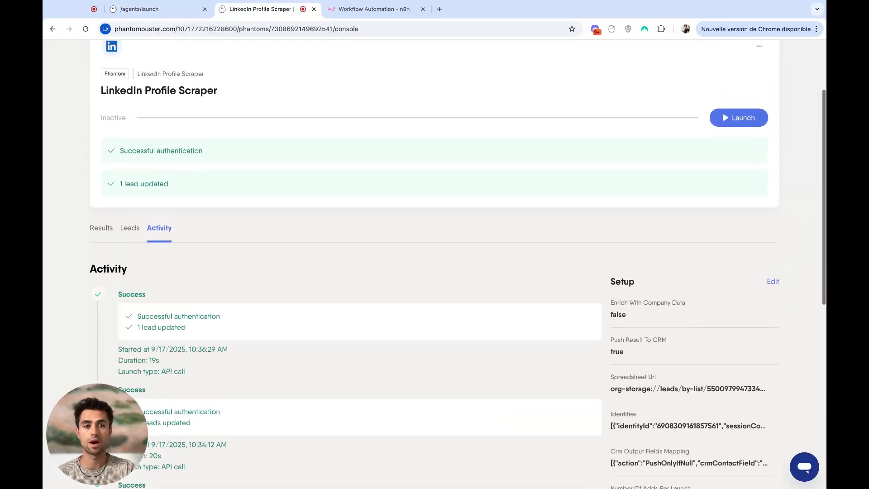
# Step: Open the phantom's setup and review its LinkedIn connection, email discovery, behavior and launch settings
pyautogui.click(758, 144)
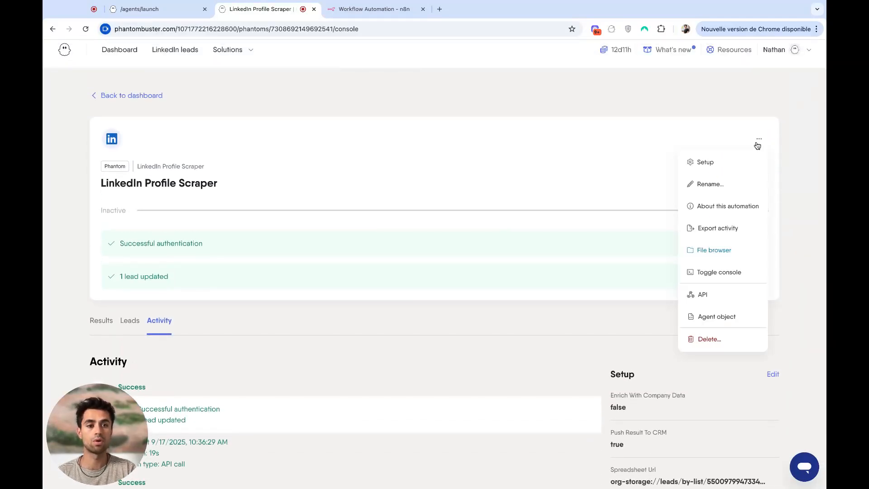
pyautogui.click(724, 169)
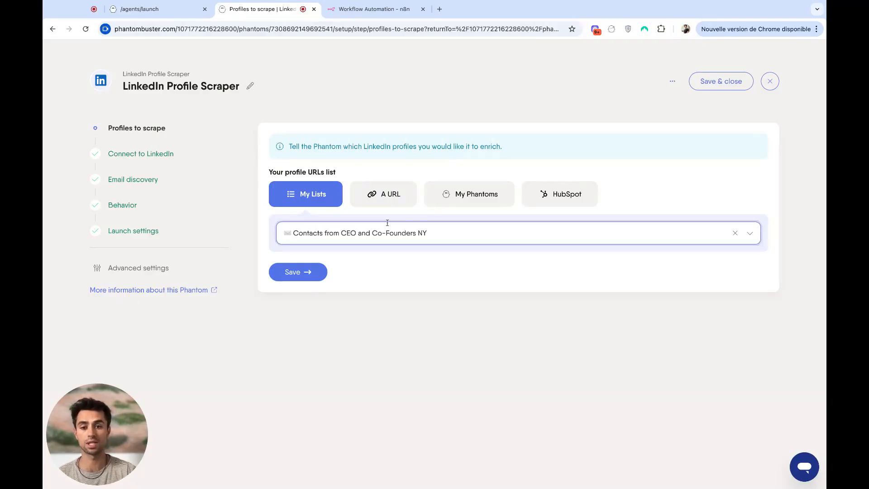
pyautogui.click(163, 156)
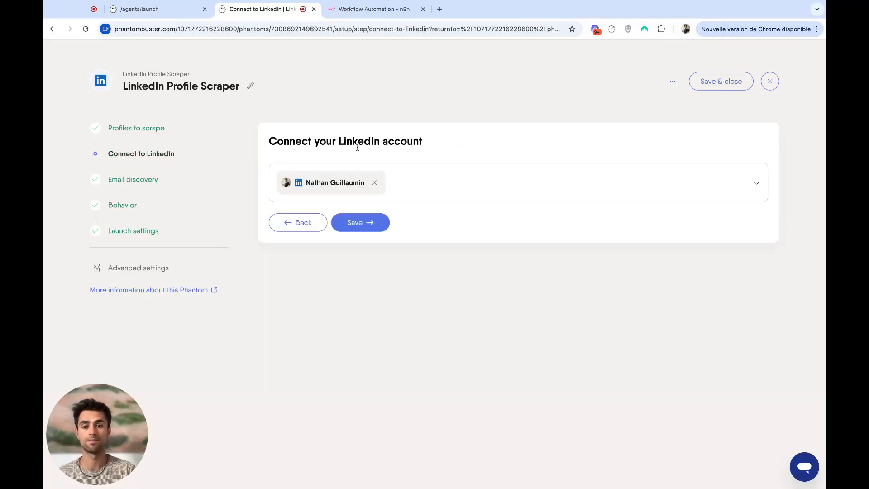
pyautogui.click(360, 222)
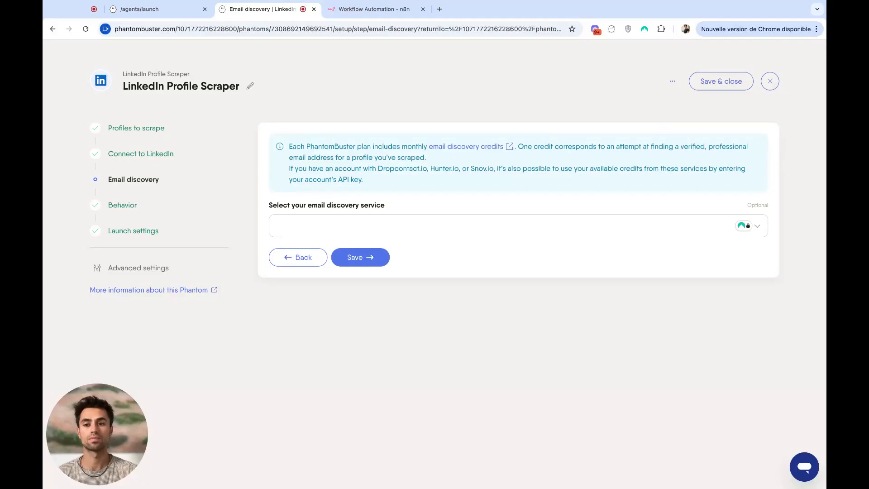
pyautogui.click(116, 207)
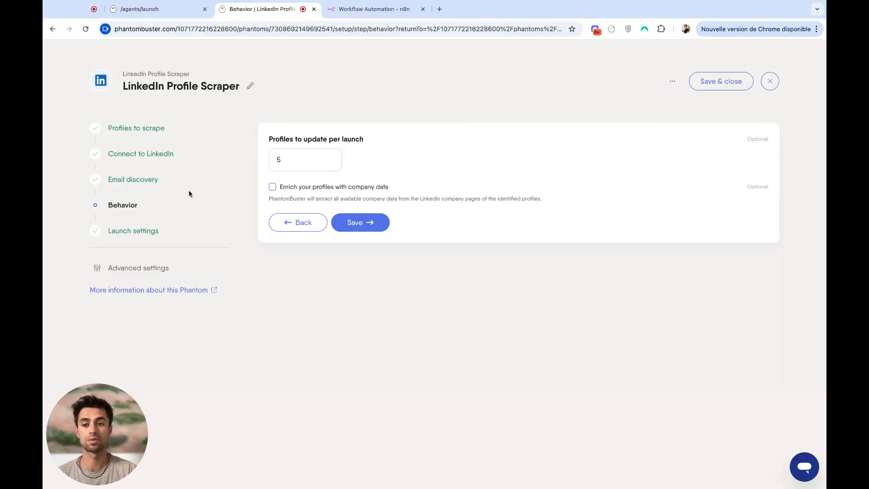
pyautogui.click(137, 236)
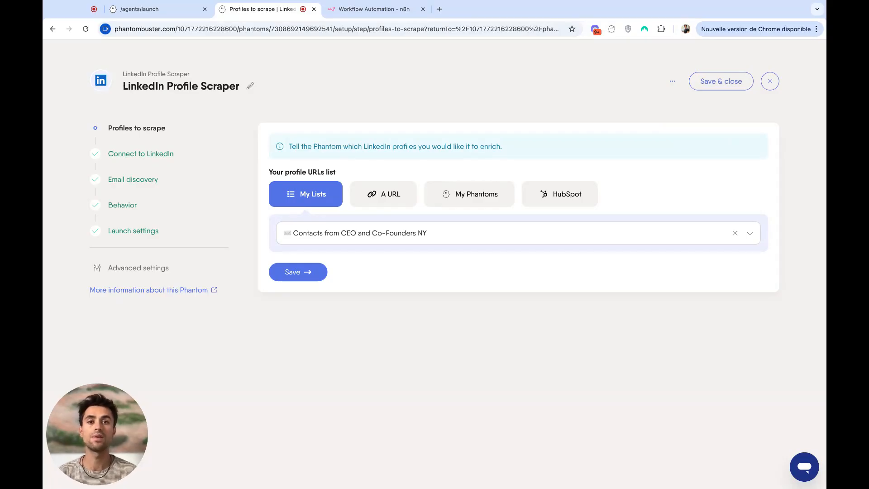
# Step: Switch the phantom's setup to JSON and highlight the org-storage part of the spreadsheetUrl value
pyautogui.click(673, 85)
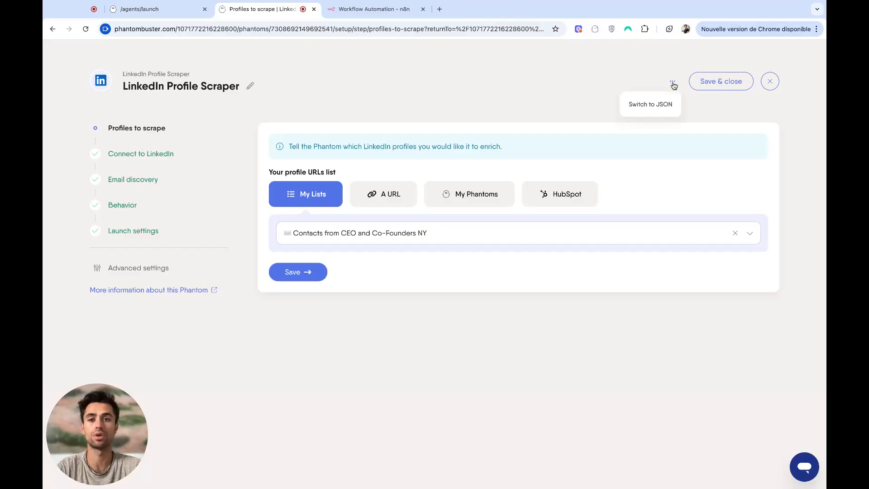
pyautogui.click(656, 107)
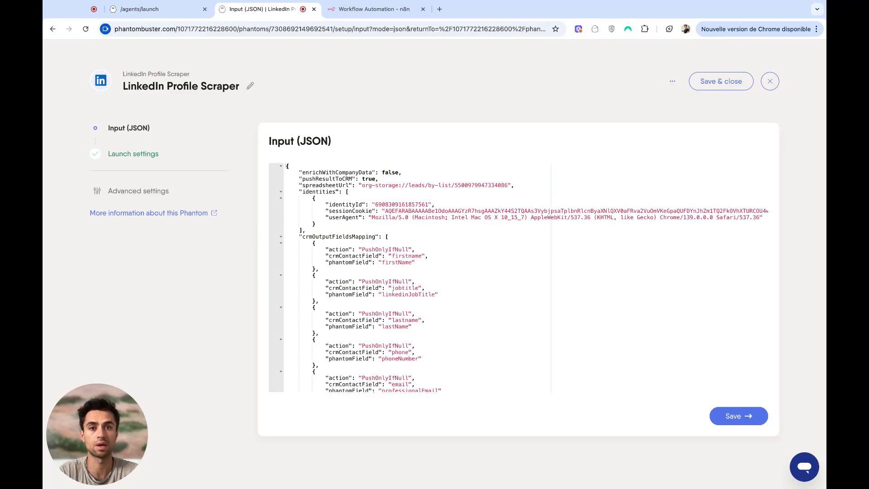
pyautogui.click(362, 187)
pyautogui.moveTo(362, 187); pyautogui.dragTo(399, 186)
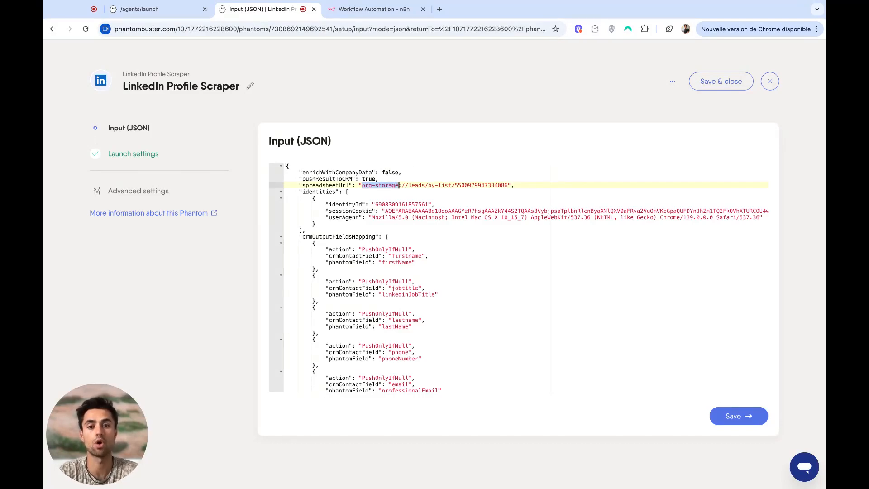
pyautogui.press('Down')
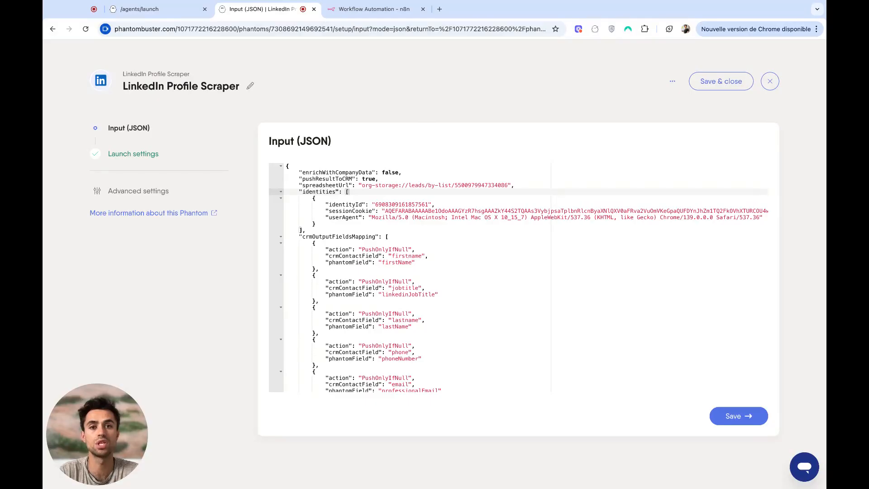
# Step: Copy the spreadsheetUrl key name from the phantom's input JSON
pyautogui.doubleClick(343, 173)
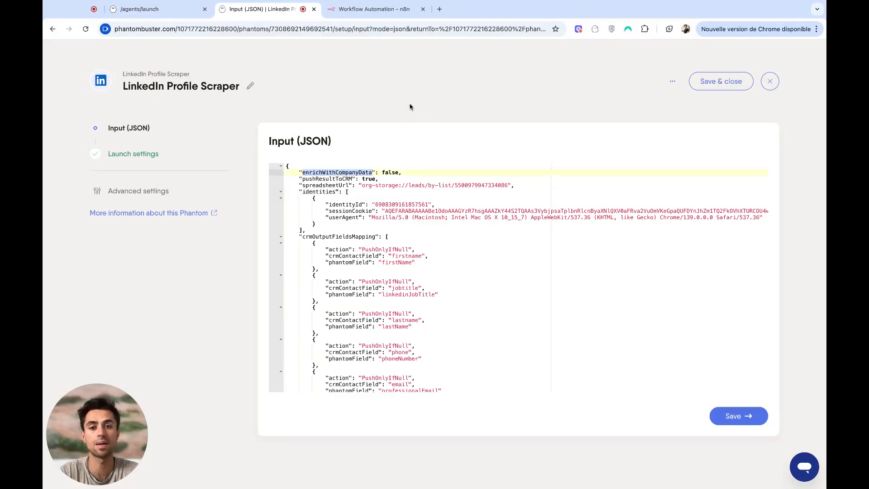
pyautogui.click(377, 173)
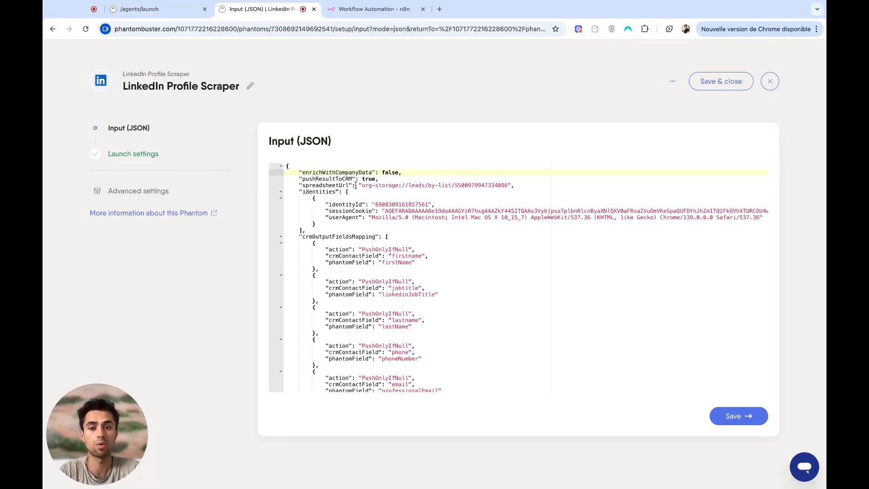
pyautogui.doubleClick(329, 186)
pyautogui.press('super+c')
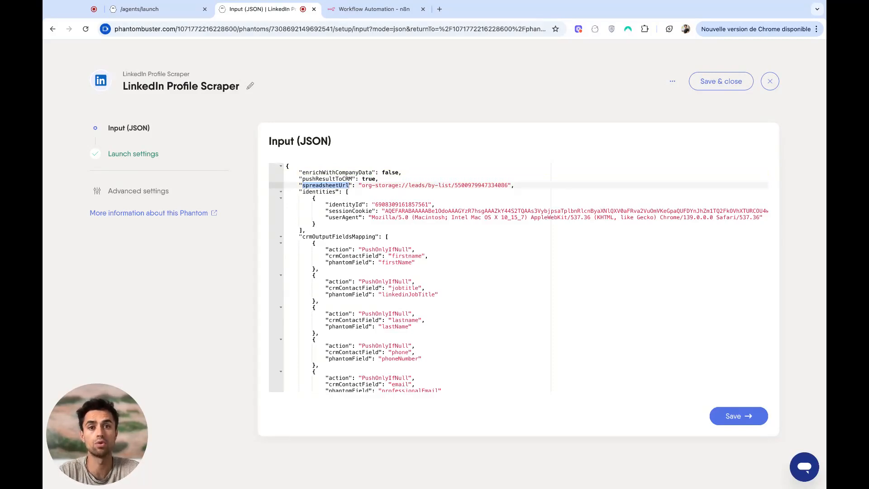
# Step: Switch to the /agents/launch API reference and add a bonusArgument object field with spreadsheetUrl as its key
pyautogui.hotkey('ctrl', 'shift', 'Tab')
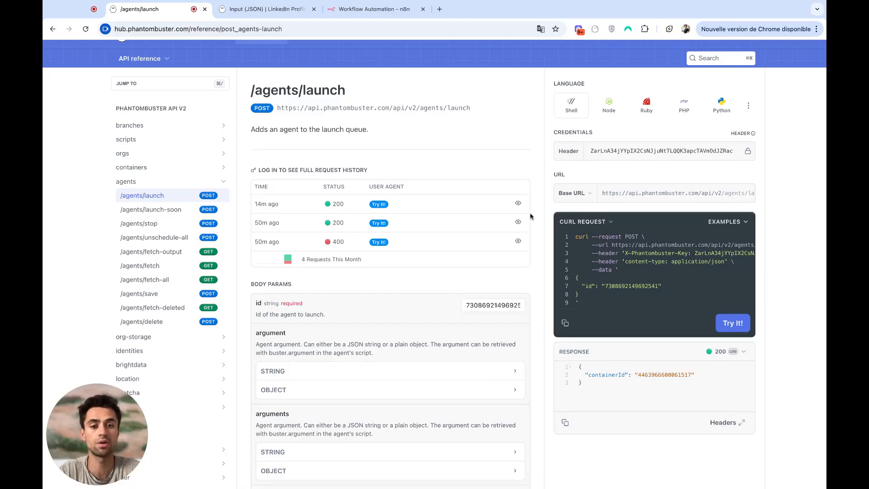
pyautogui.scroll(-1, 531, 217)
pyautogui.scroll(-1, 531, 217)
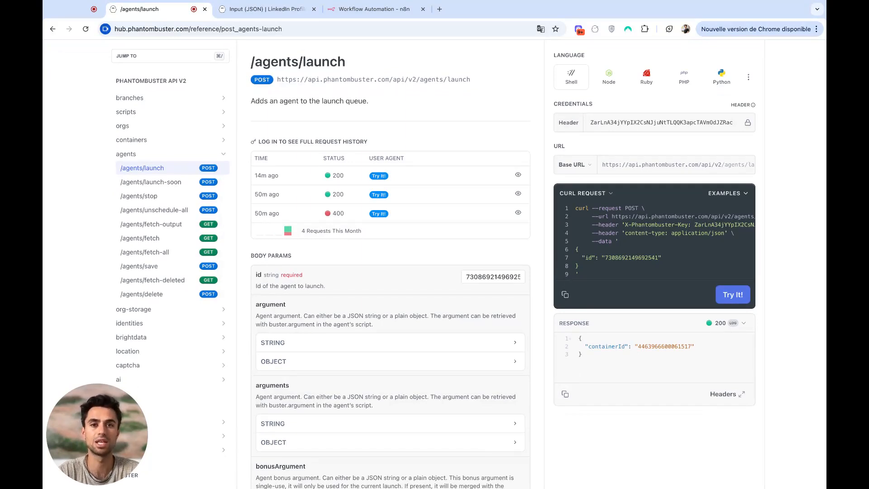
pyautogui.scroll(-5, 537, 264)
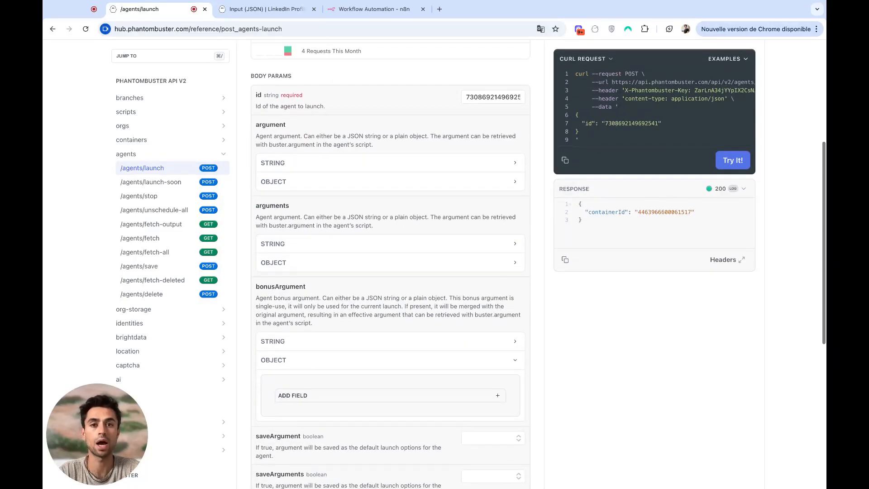
pyautogui.scroll(-1, 310, 301)
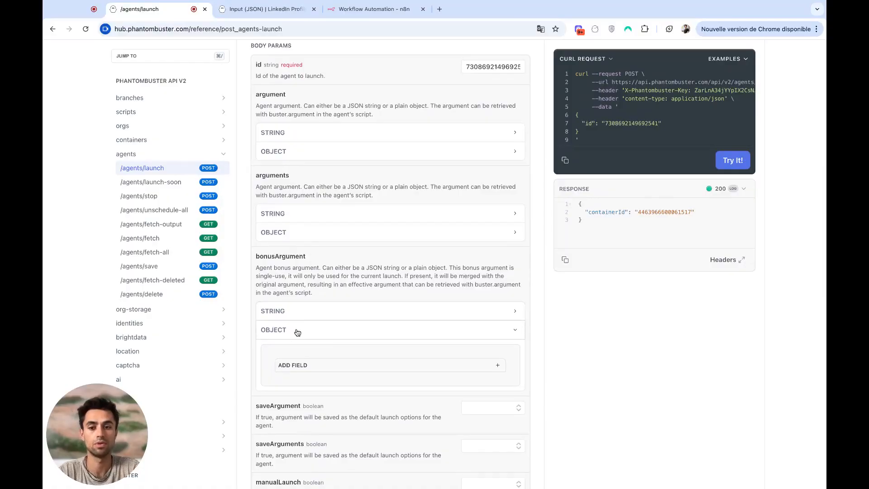
pyautogui.click(307, 365)
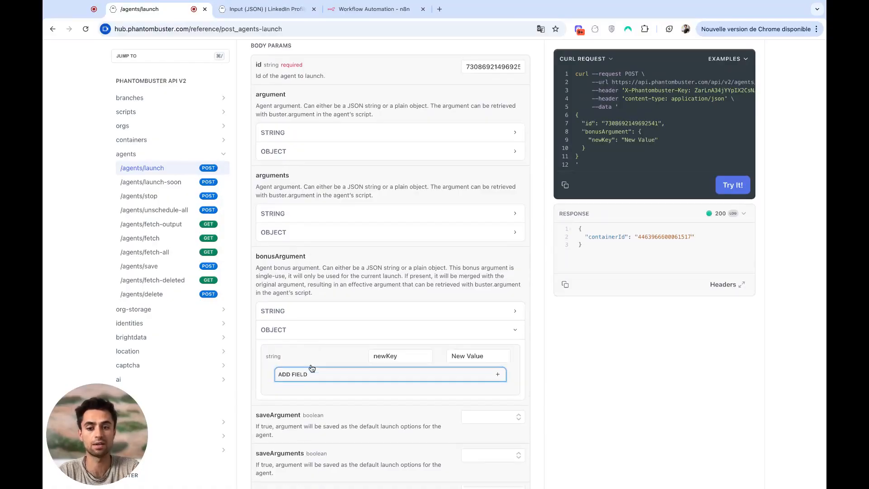
pyautogui.doubleClick(390, 356)
pyautogui.press('super+v')
pyautogui.click(538, 353)
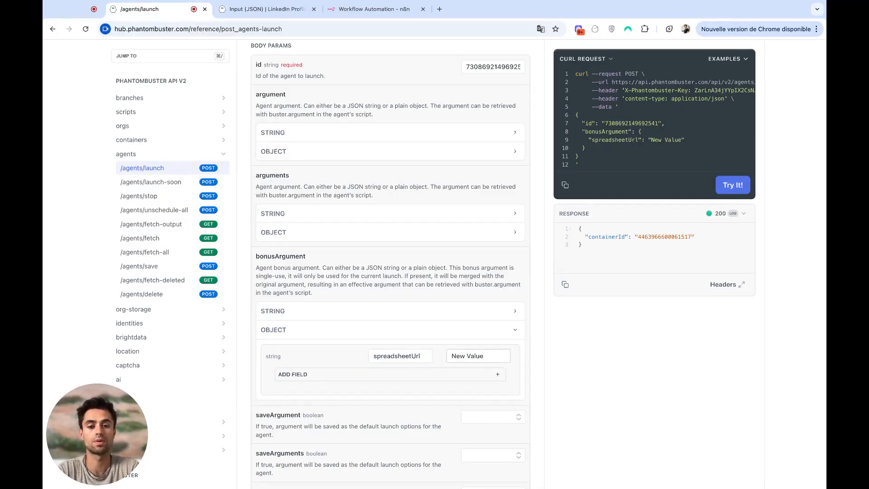
# Step: Set the spreadsheetUrl value to the person's LinkedIn profile URL and send the test launch request
pyautogui.doubleClick(478, 355)
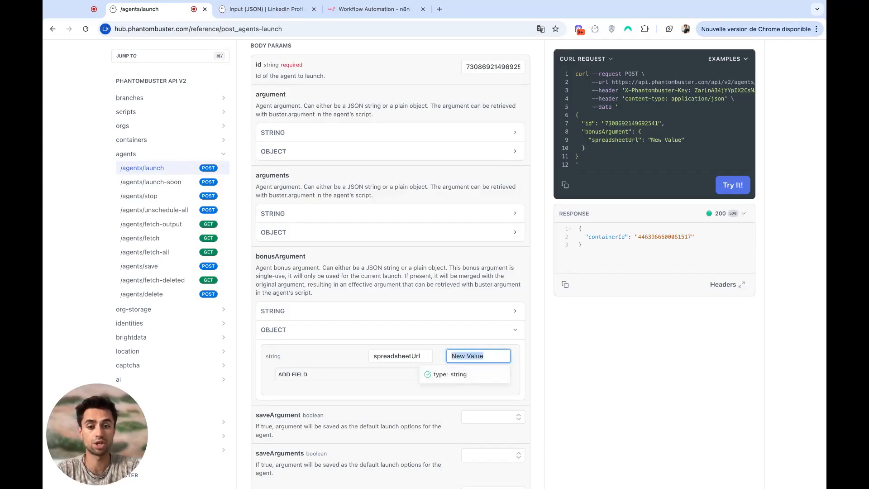
pyautogui.write('https://www.linkedin.com/in/nathan-g-12ab42239/')
pyautogui.click(570, 366)
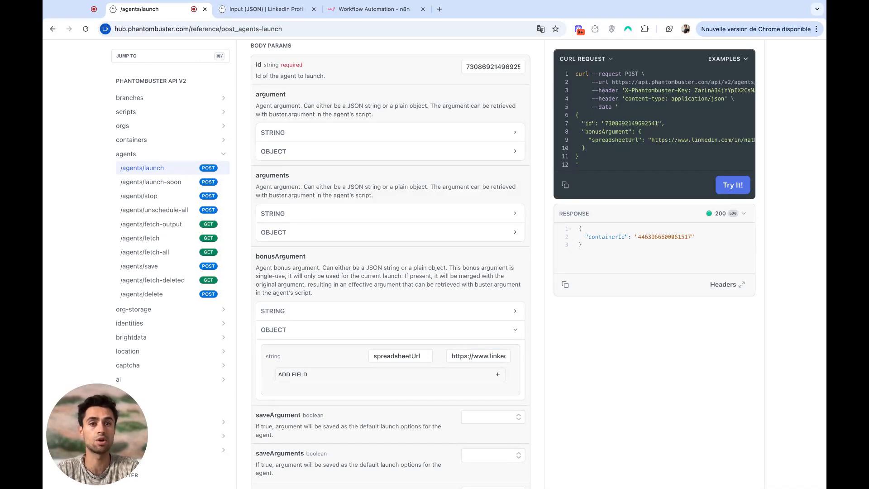
pyautogui.click(739, 190)
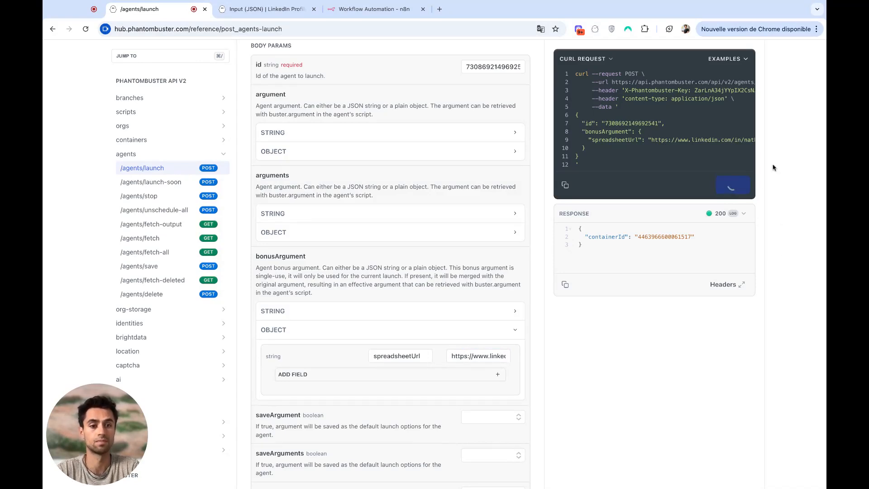
pyautogui.scroll(4, 773, 168)
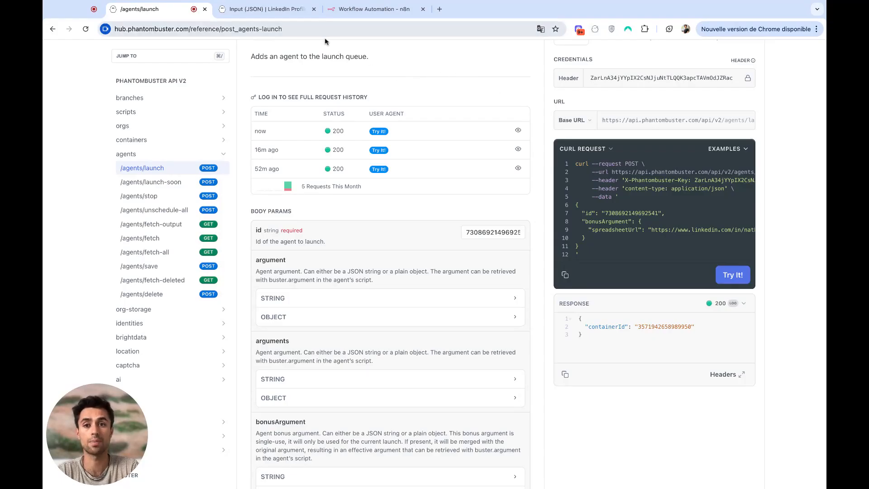
# Step: Return to the phantom's page, closing its JSON setup, and check the latest API-launched run in its activity
pyautogui.click(259, 13)
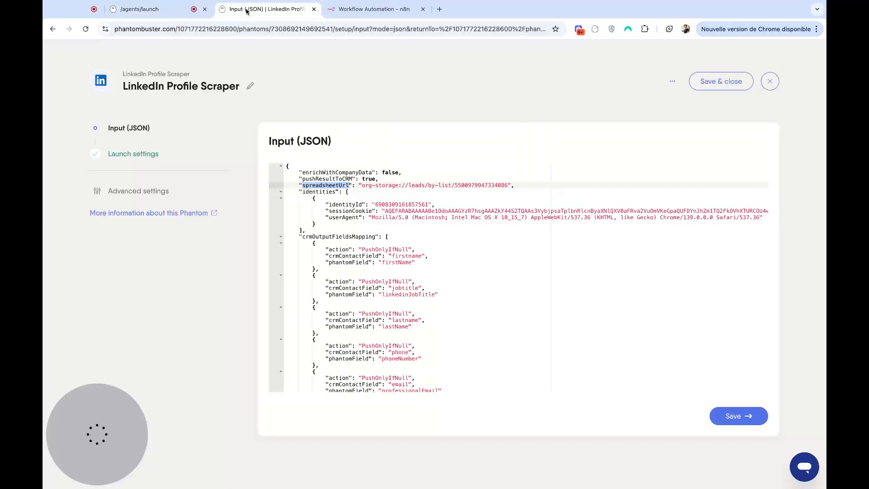
pyautogui.click(770, 82)
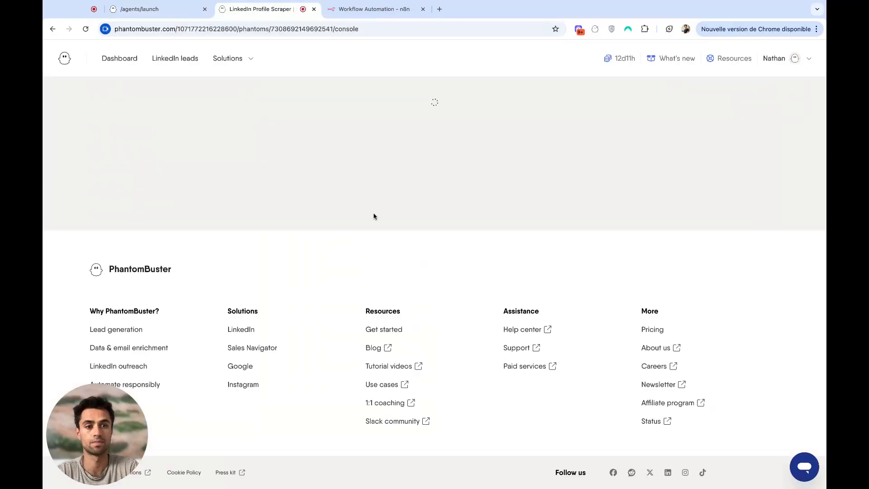
pyautogui.scroll(-2, 375, 215)
pyautogui.scroll(-2, 374, 216)
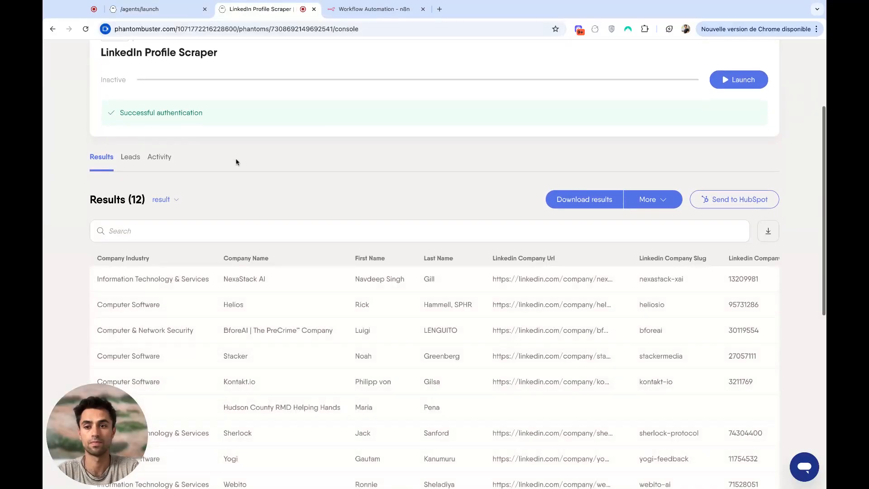
pyautogui.click(163, 157)
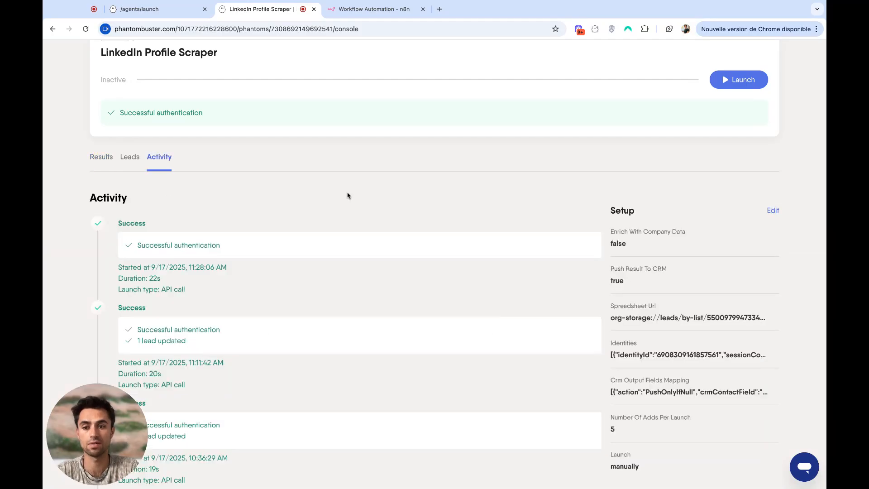
pyautogui.scroll(-1, 347, 194)
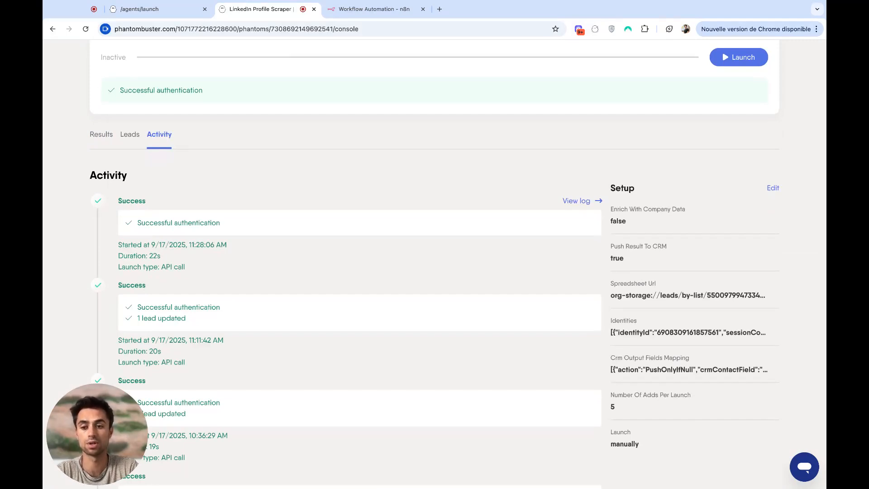
pyautogui.moveTo(185, 267); pyautogui.dragTo(161, 267)
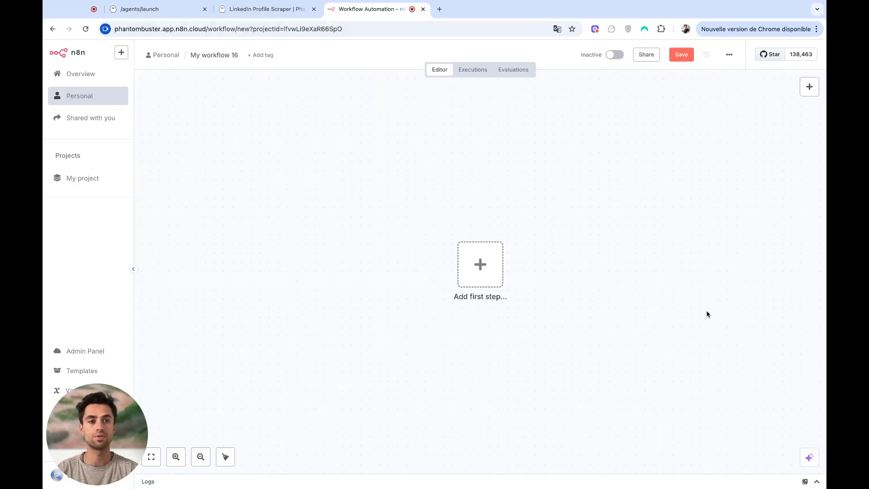
# Step: In n8n, add Phantombuster's "Add an agent to the launch queue" action to the empty workflow and select the LinkedIn Profile Scraper n8n agent
pyautogui.click(809, 86)
pyautogui.write('phantom')
pyautogui.click(691, 158)
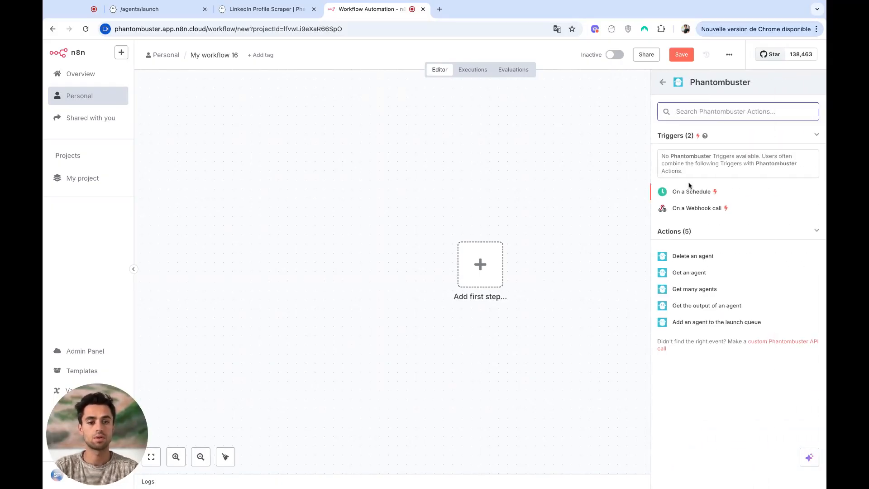
pyautogui.click(704, 325)
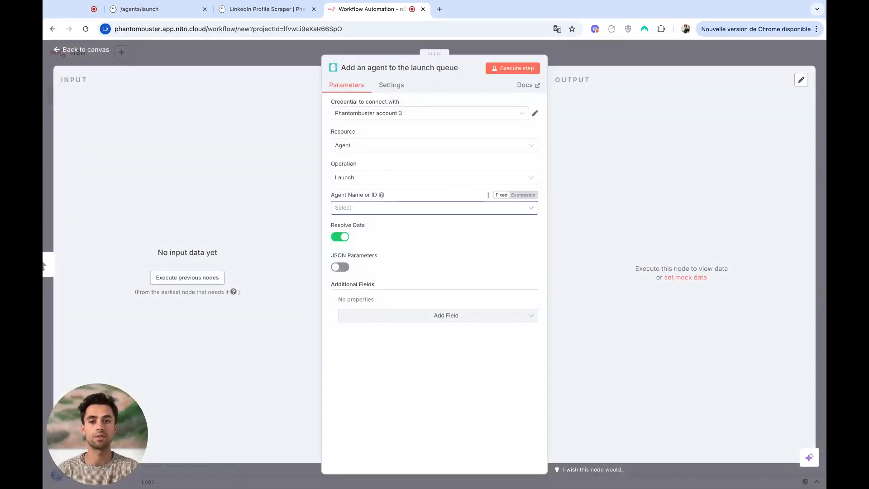
pyautogui.click(380, 208)
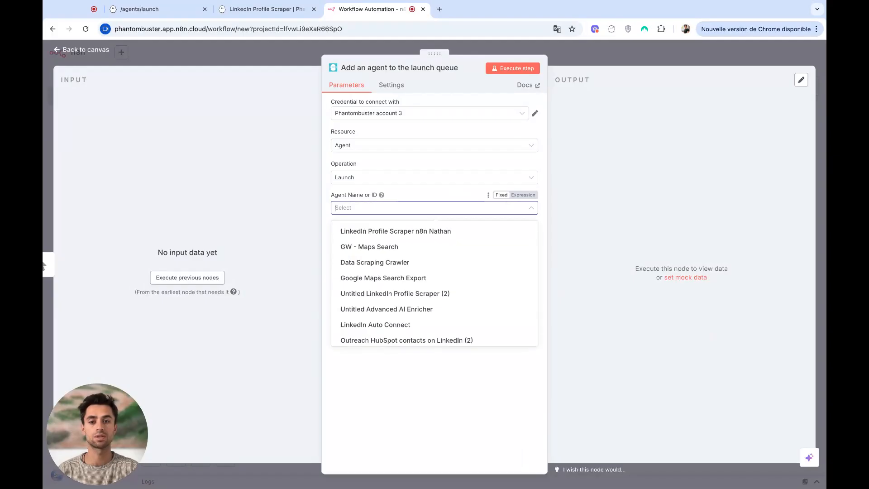
pyautogui.click(468, 232)
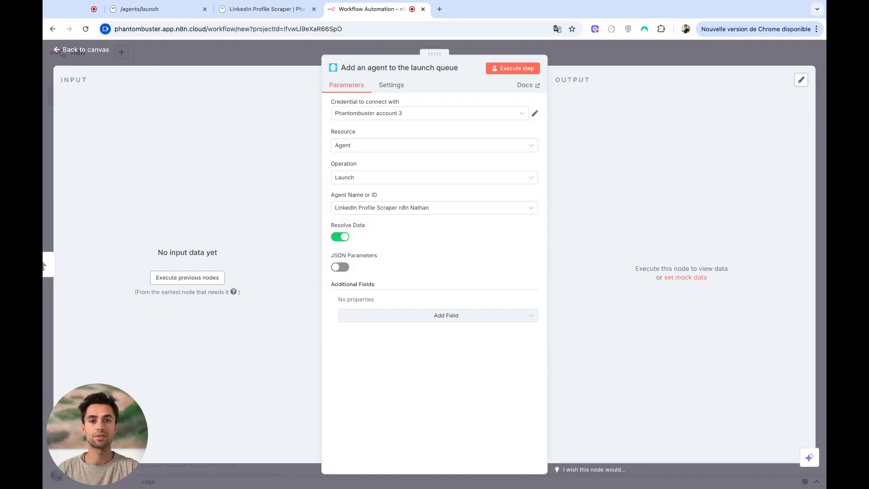
# Step: Add a Bonus Argument field to the launch node and create an item in it with the key spreadsheetUrl
pyautogui.click(439, 316)
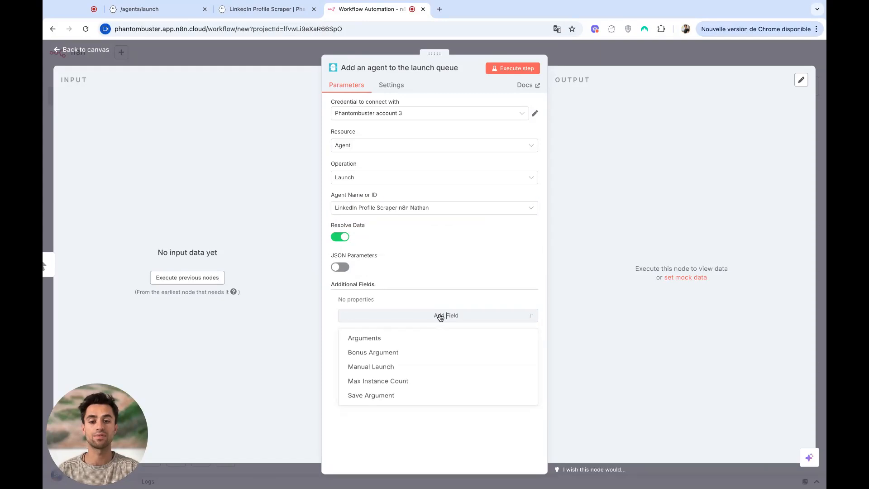
pyautogui.click(407, 355)
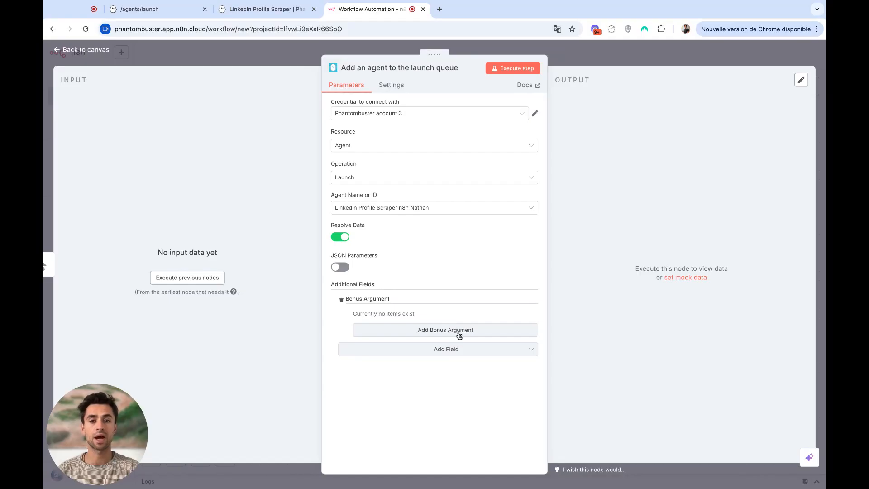
pyautogui.click(458, 333)
pyautogui.click(428, 326)
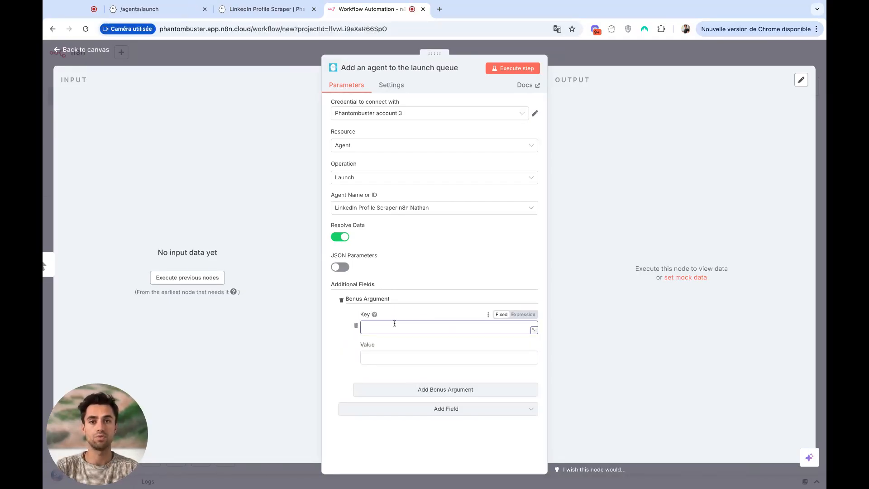
pyautogui.write('spreadsheetUrl')
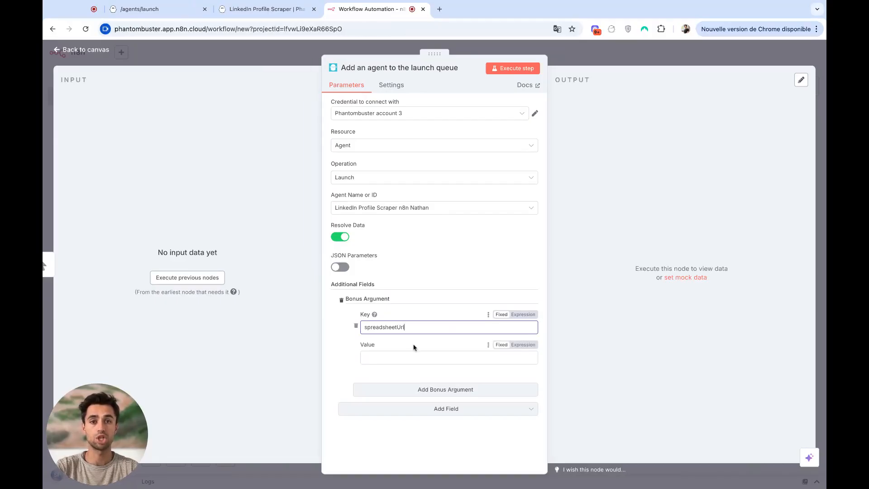
# Step: Set the bonus argument's value to the person's LinkedIn profile URL and execute the launch node
pyautogui.click(385, 355)
pyautogui.write('https://www.linkedin.com/in/nathan-g-12ab42239/')
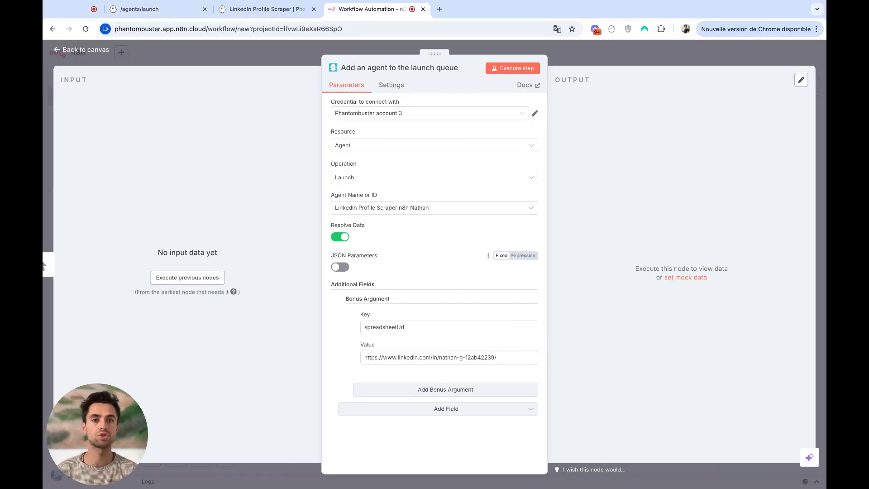
pyautogui.click(506, 69)
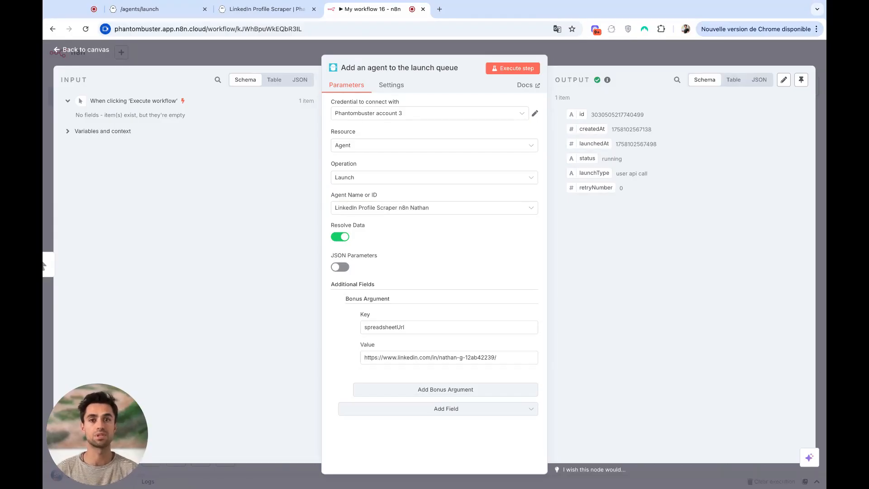
# Step: Switch to the LinkedIn Profile Scraper's page in PhantomBuster and open the phantom's setup at its profiles to scrape
pyautogui.click(291, 14)
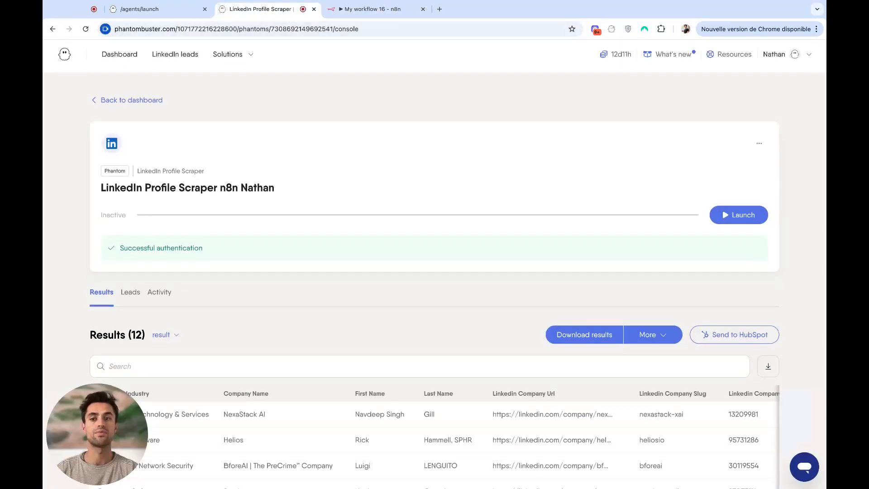
pyautogui.click(759, 143)
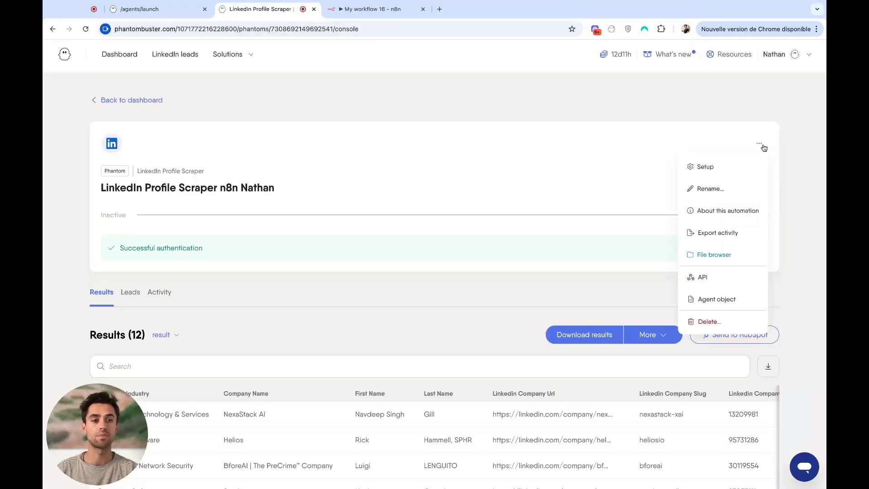
pyautogui.click(715, 166)
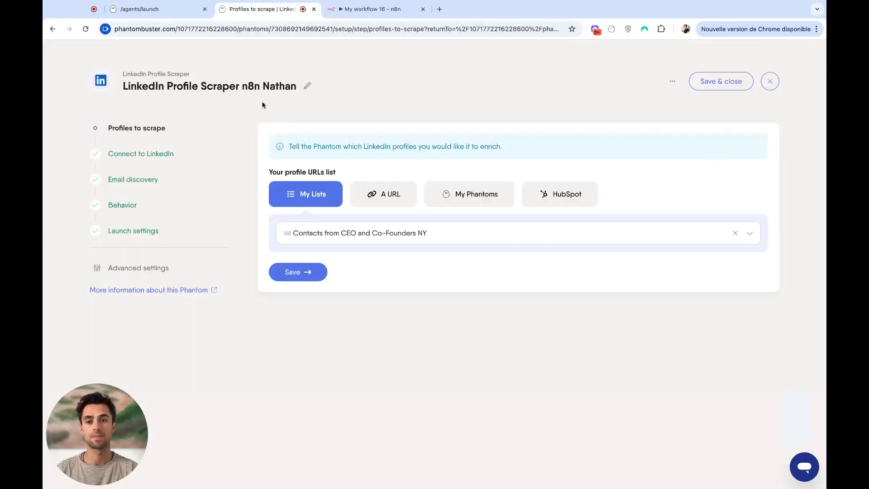